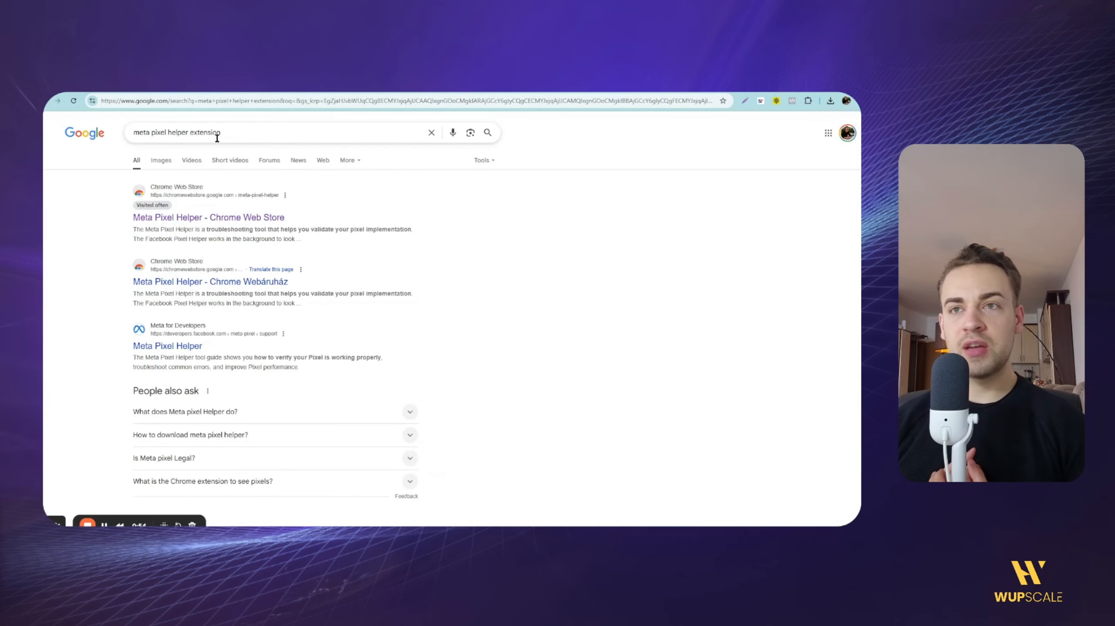
Open the Meta Pixel Helper listing in the Chrome Web Store from the search results for its extension
left_click_drag(222, 134, 130, 134)
left_click(66, 206)
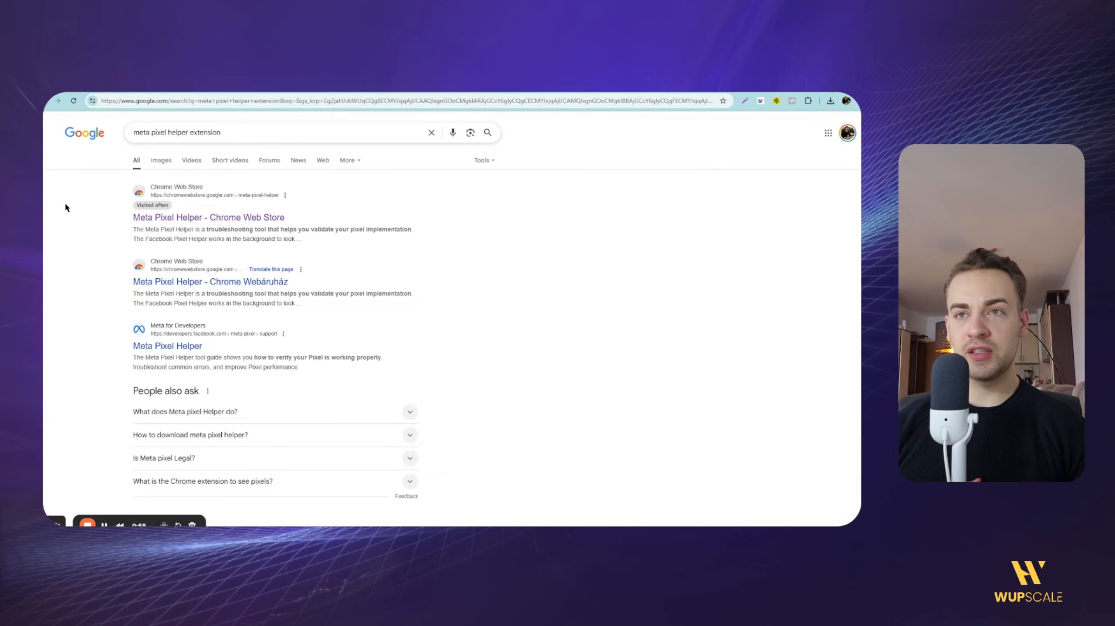
left_click(196, 221)
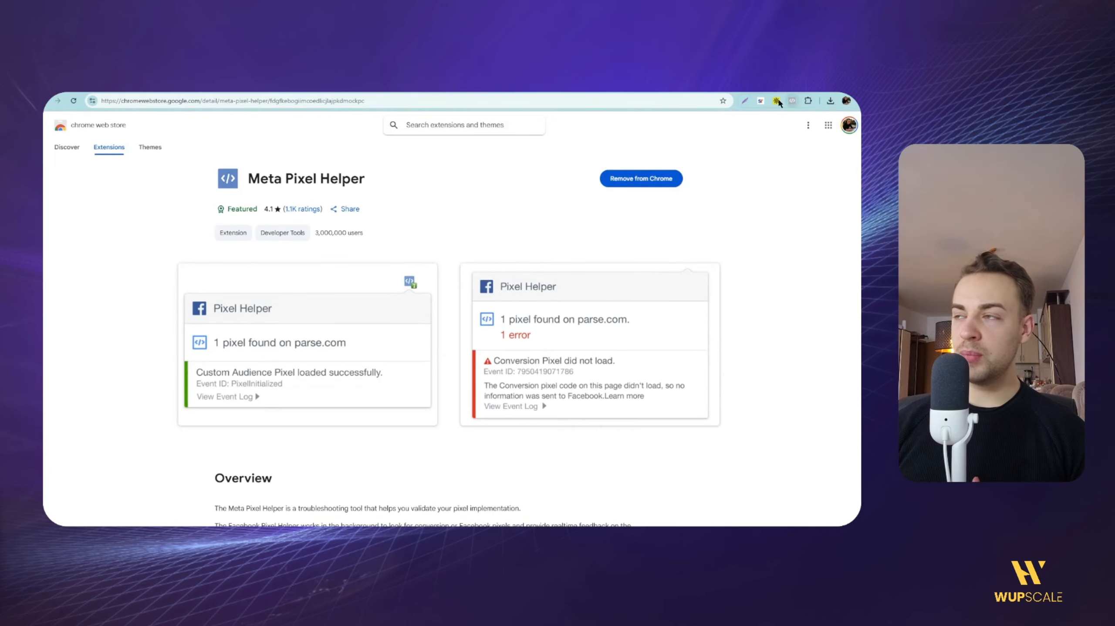
Go to sephora.com, dismiss the country notice, and inspect the home page's pixel events with Meta Pixel Helper
left_click(490, 102)
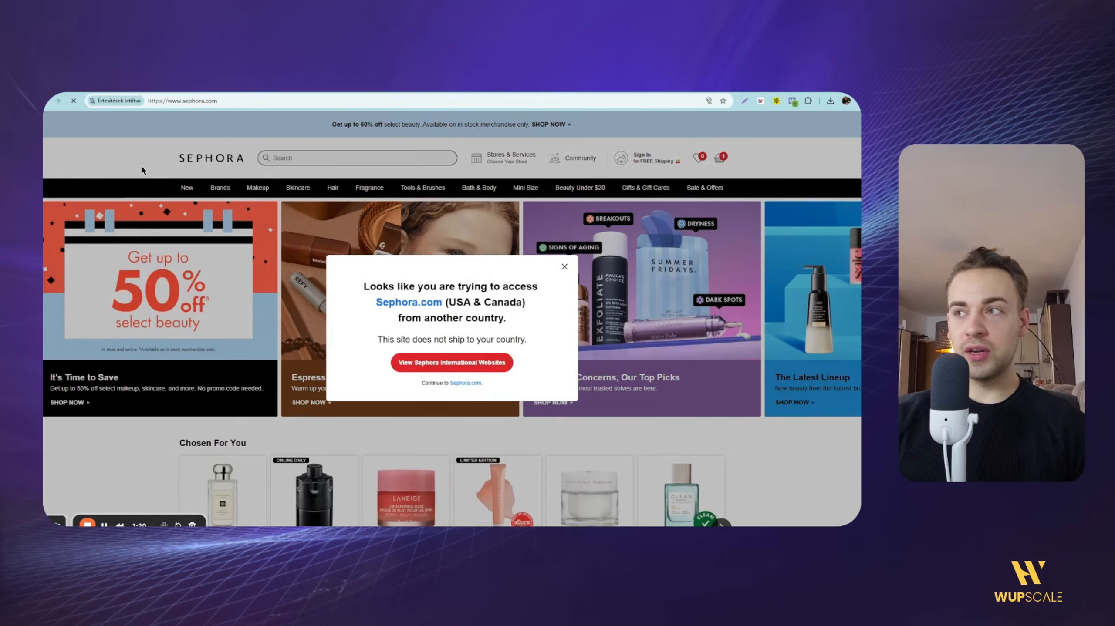
left_click(564, 267)
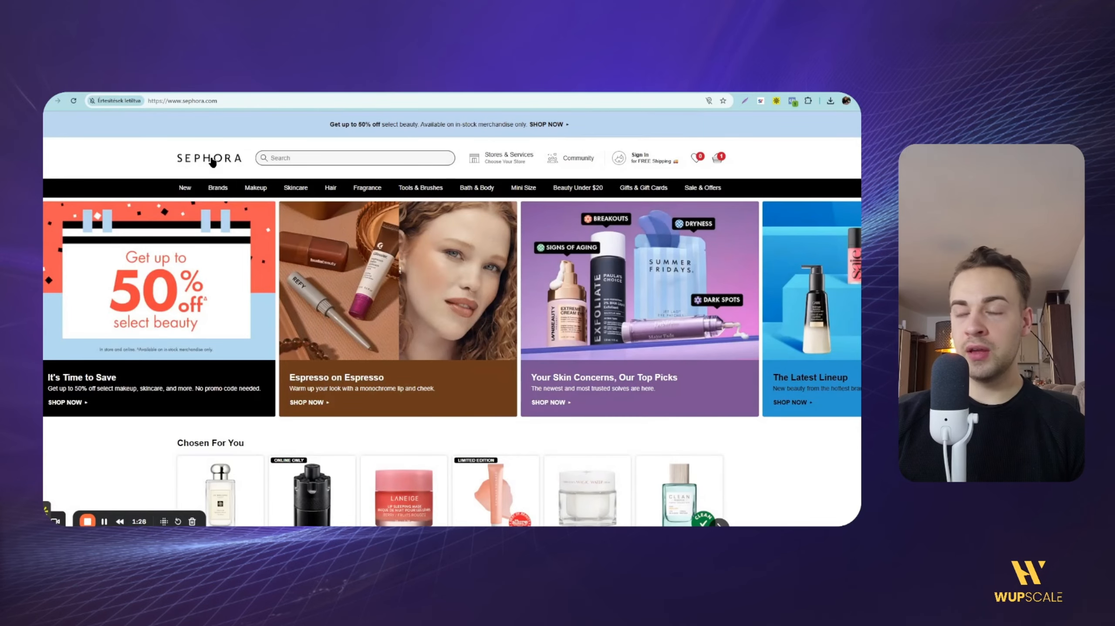
scroll(810, 142, "down", 3)
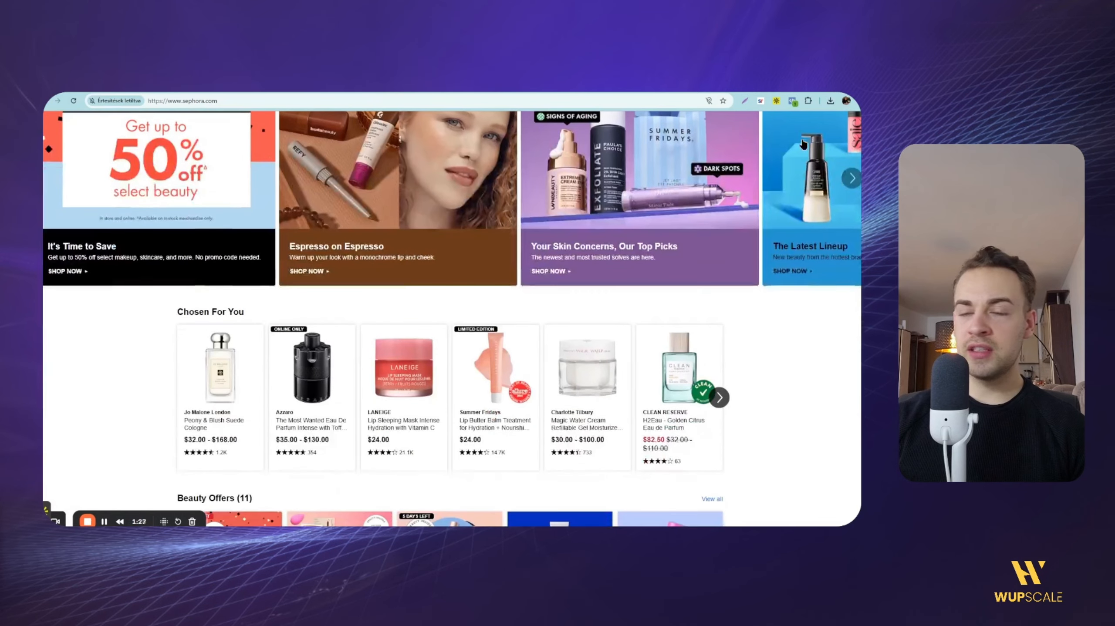
left_click(793, 101)
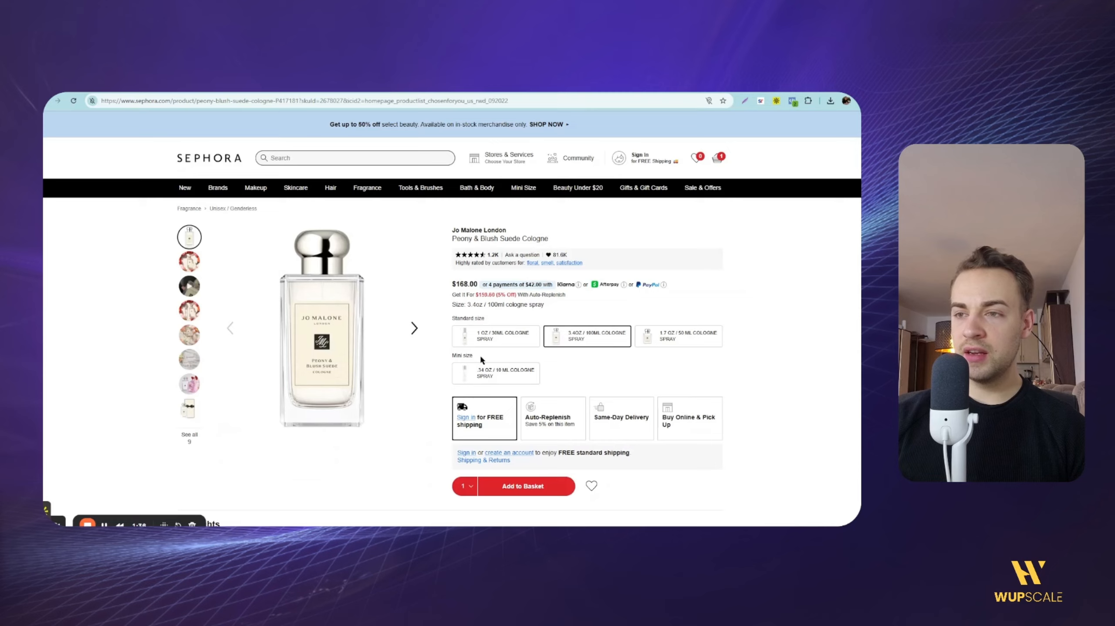
Add the Peony & Blush Suede Cologne to the basket and inspect the resulting pixel events with Meta Pixel Helper
left_click(496, 486)
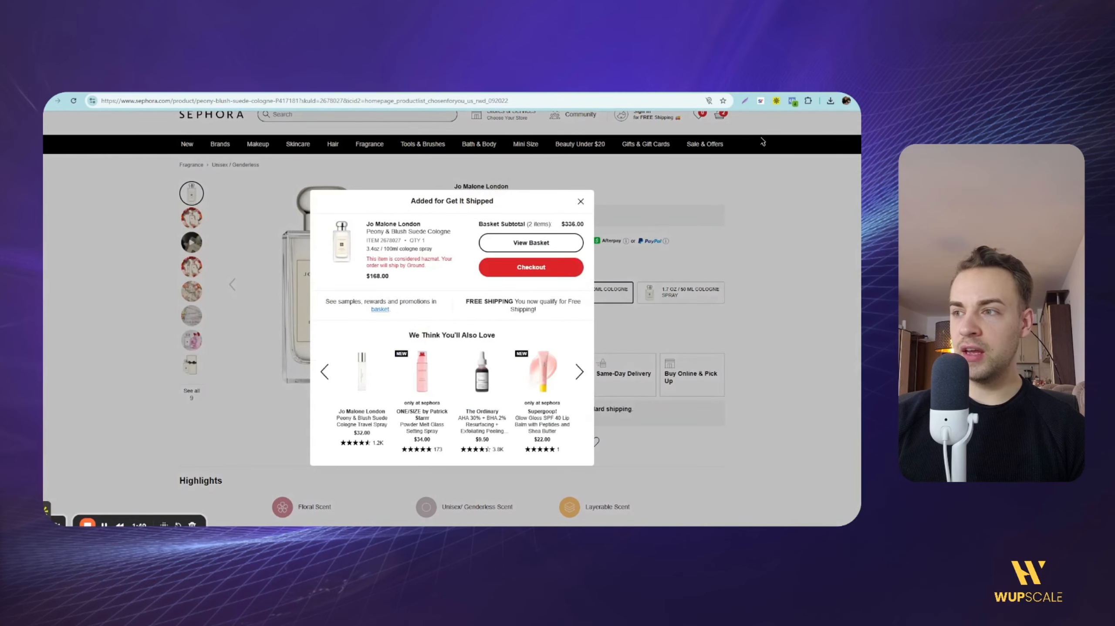
left_click(793, 102)
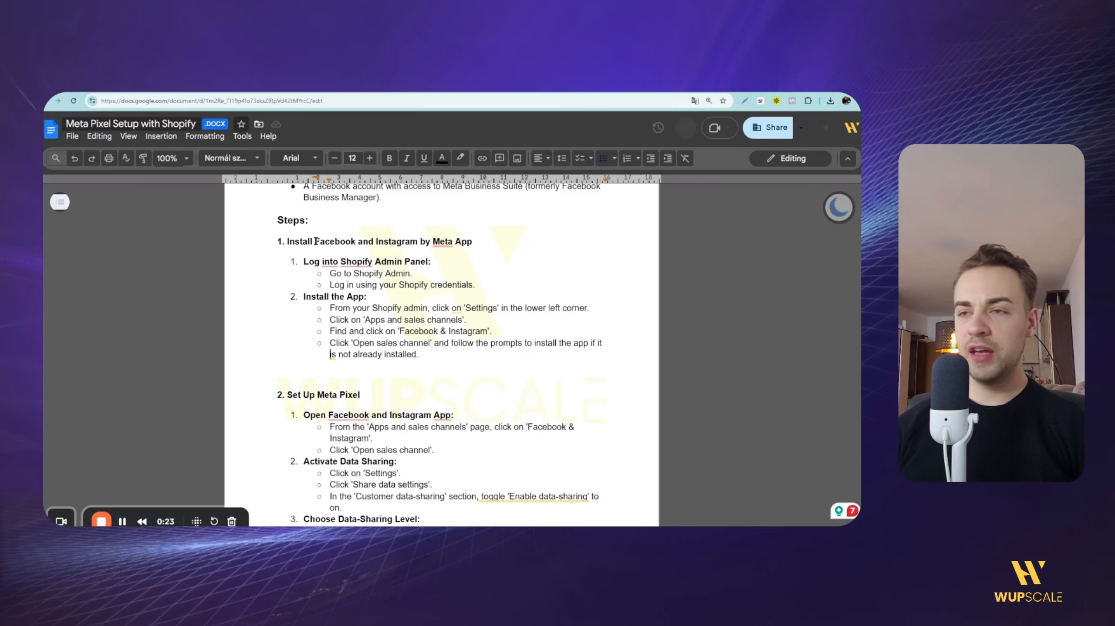
Find the Facebook & Instagram app by Meta through the Shopify admin search and install it in the store
left_click_drag(314, 242, 416, 243)
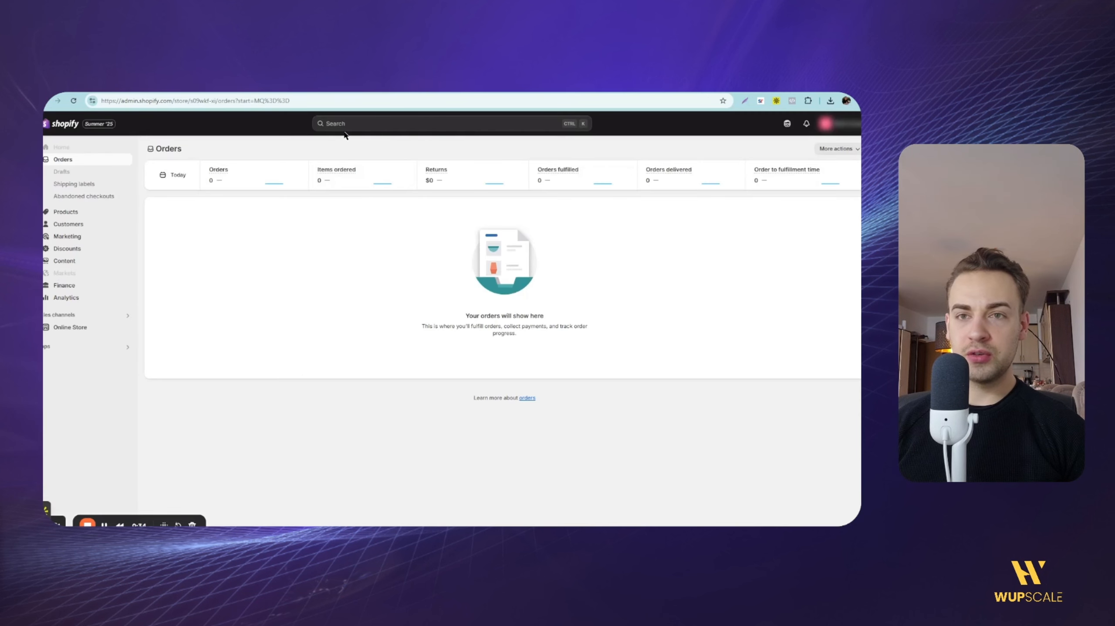
left_click(342, 124)
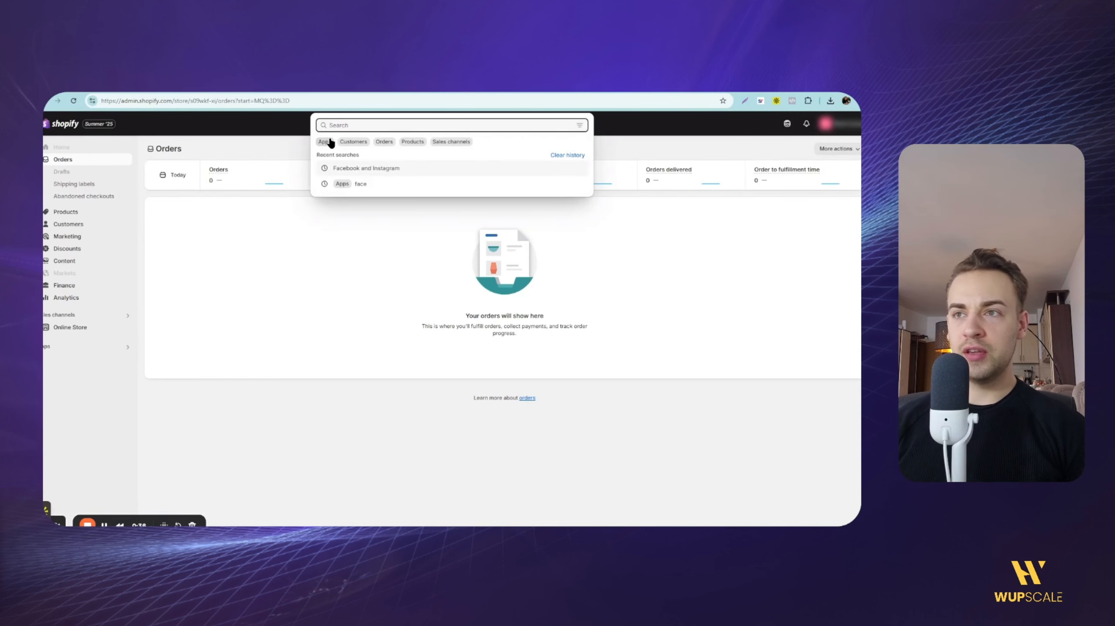
left_click(351, 168)
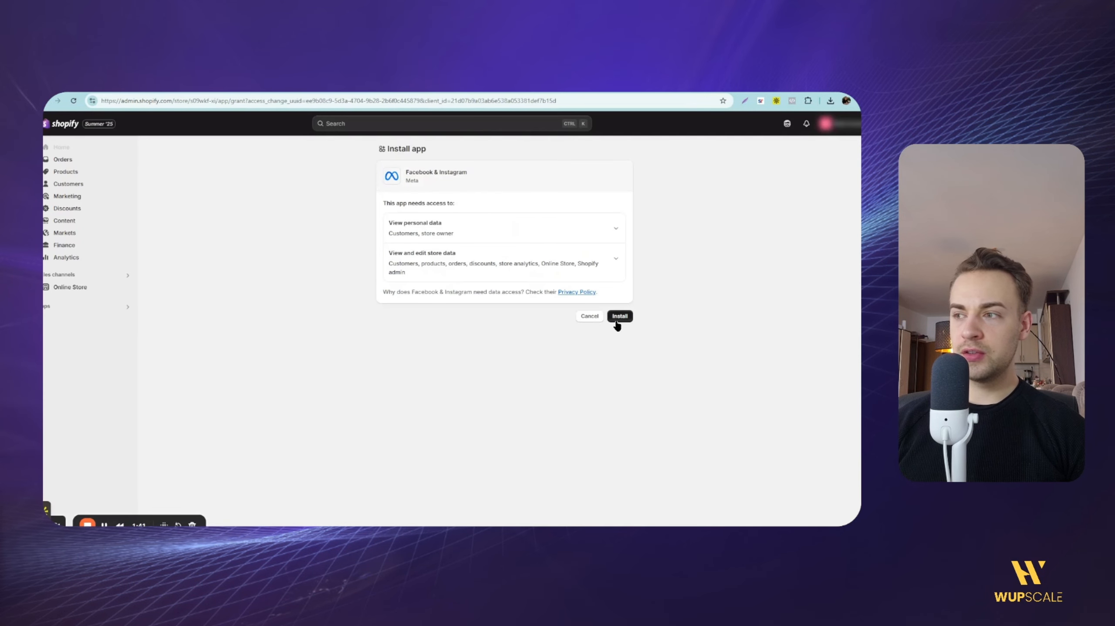
left_click(619, 317)
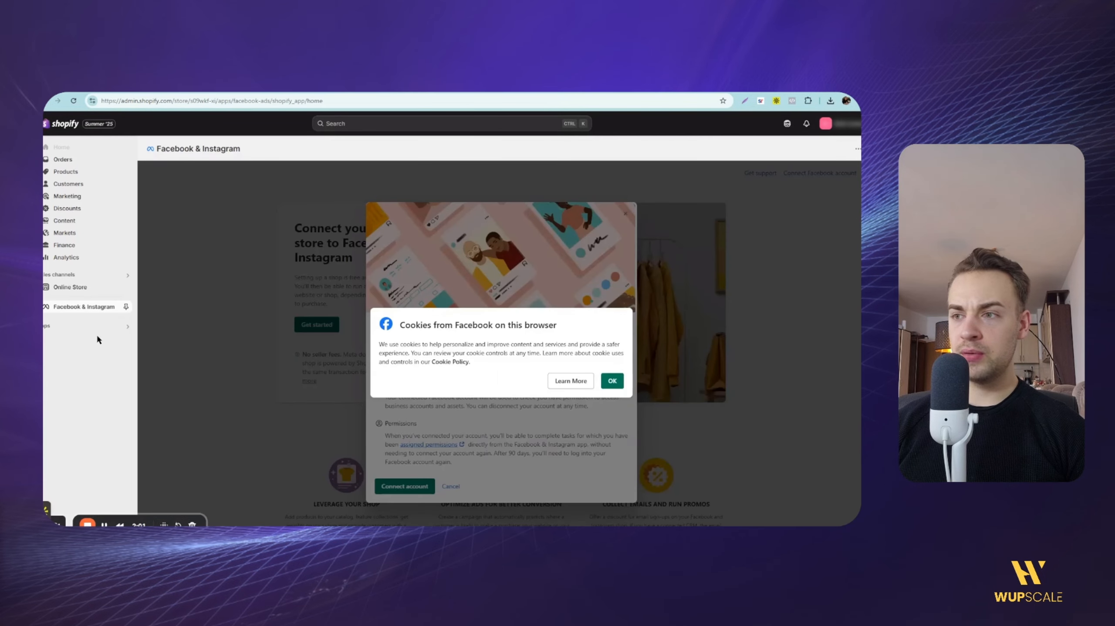
Accept the Facebook cookies, connect the business's Facebook account to the app, and grant Shopify the requested access
left_click(615, 381)
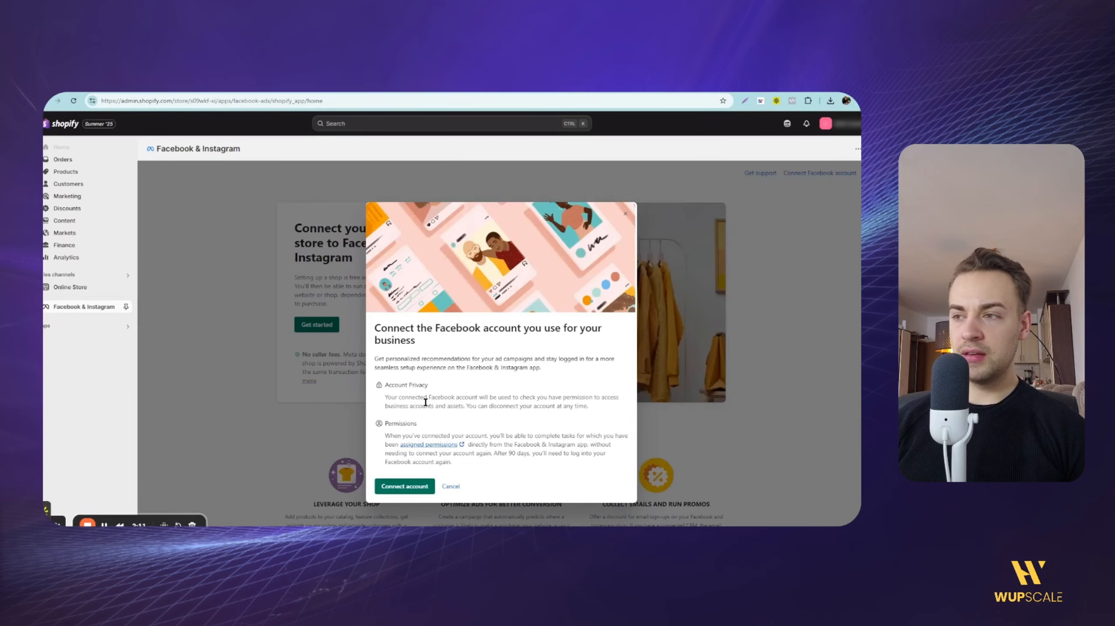
left_click(401, 487)
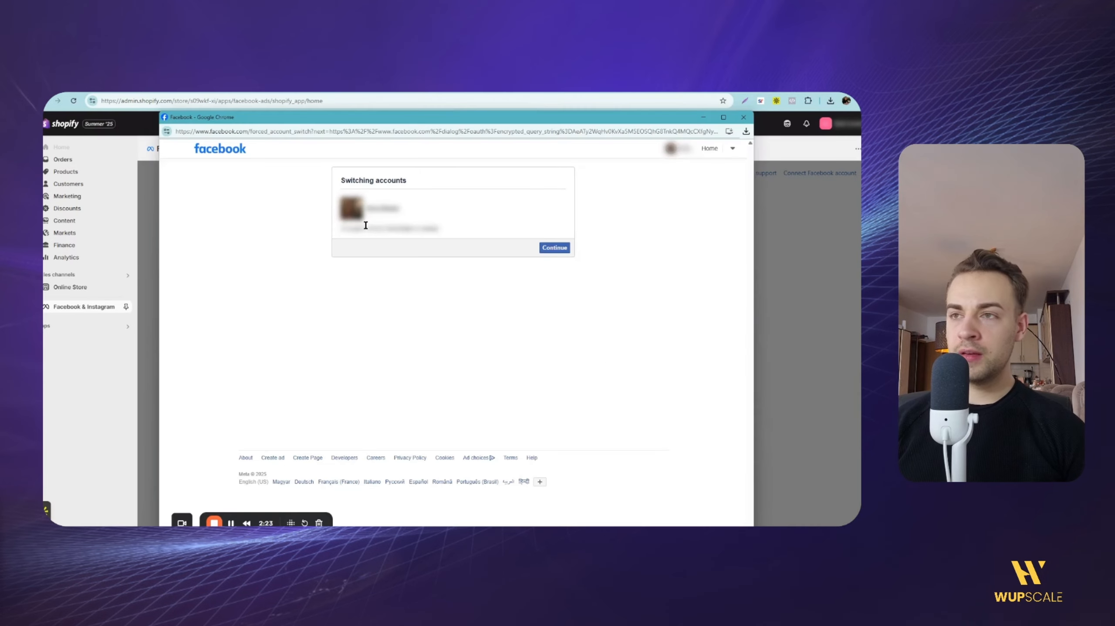
left_click(555, 247)
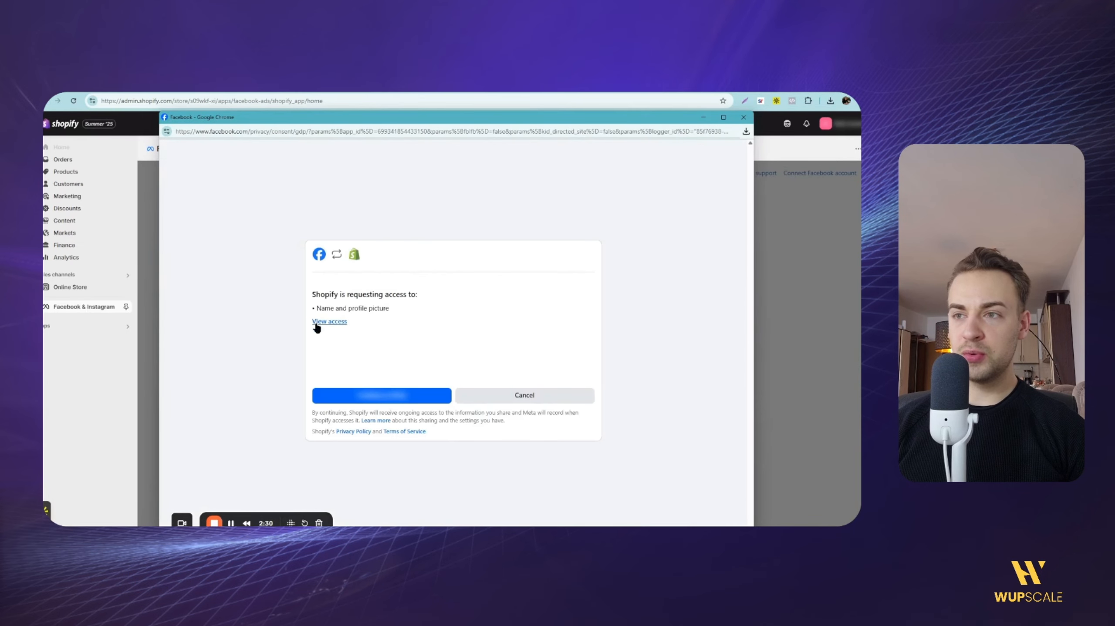
left_click(325, 396)
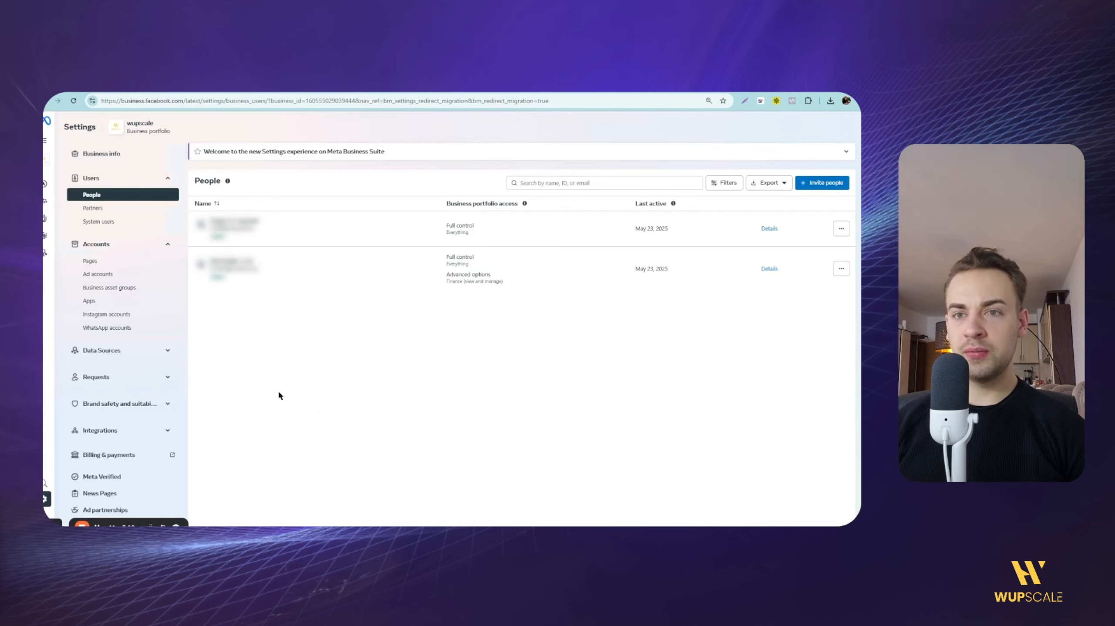
In the Meta Business Suite settings, open the Datasets list among the data sources
left_click(142, 355)
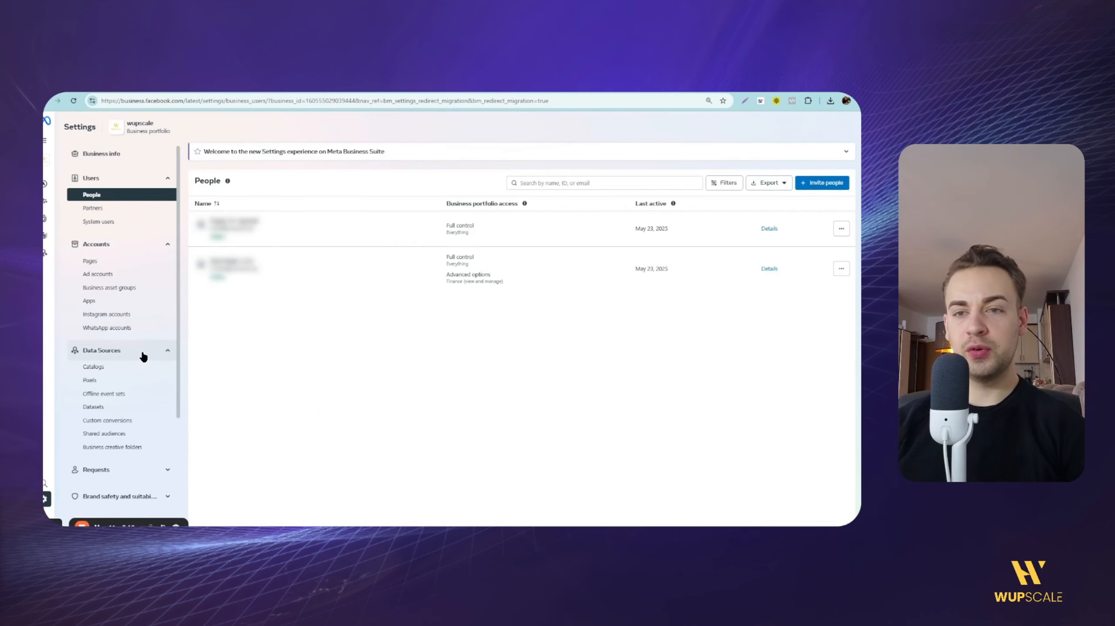
left_click(110, 409)
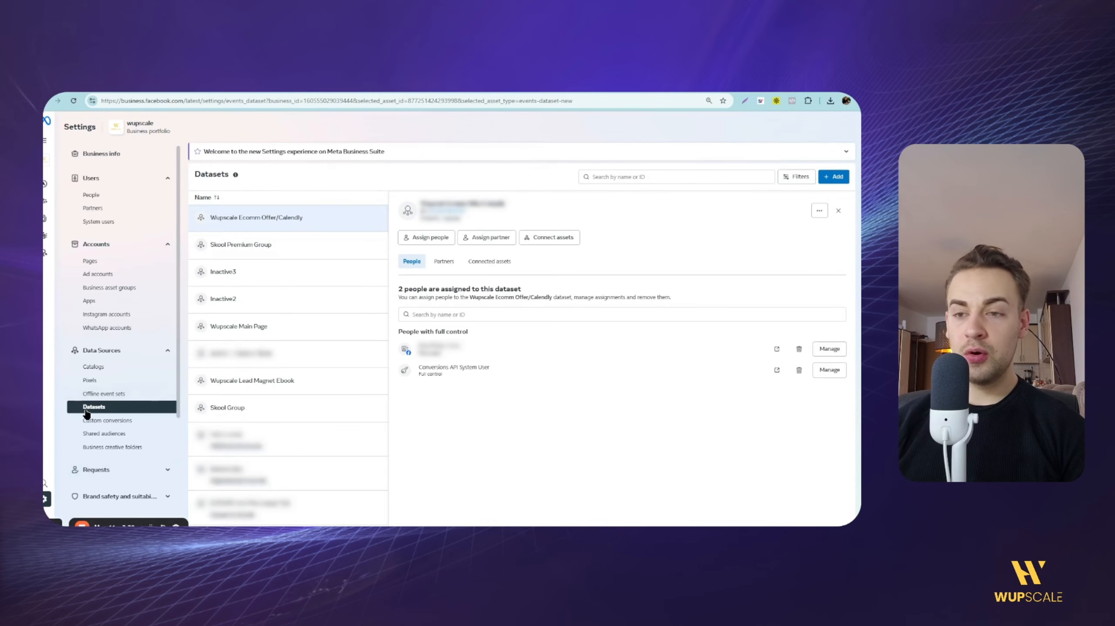
left_click(832, 180)
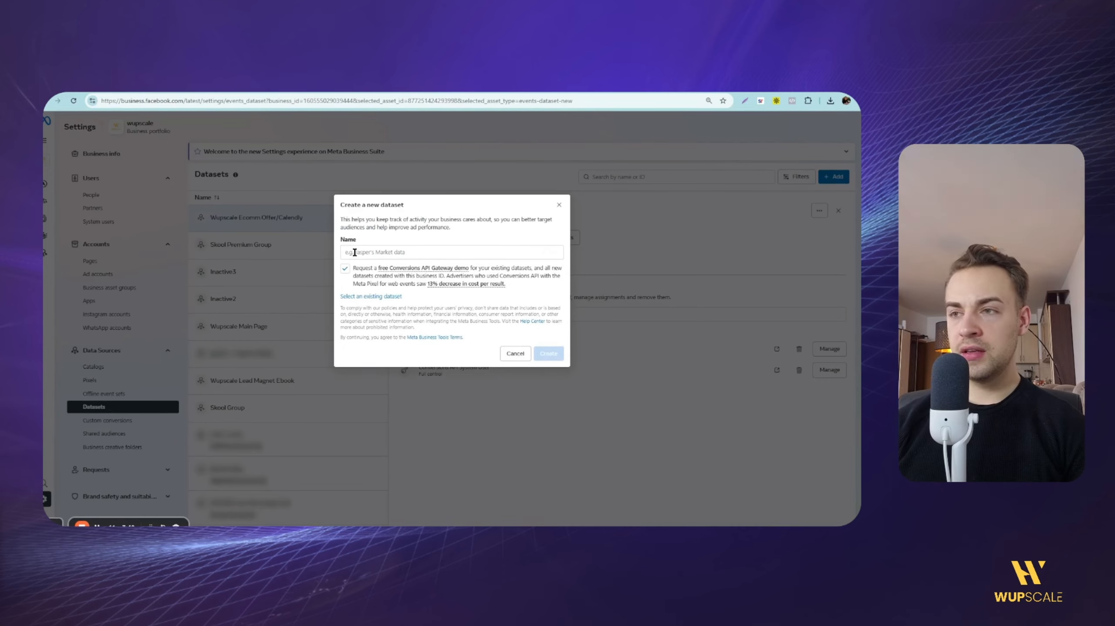
left_click(353, 252)
left_click(375, 241)
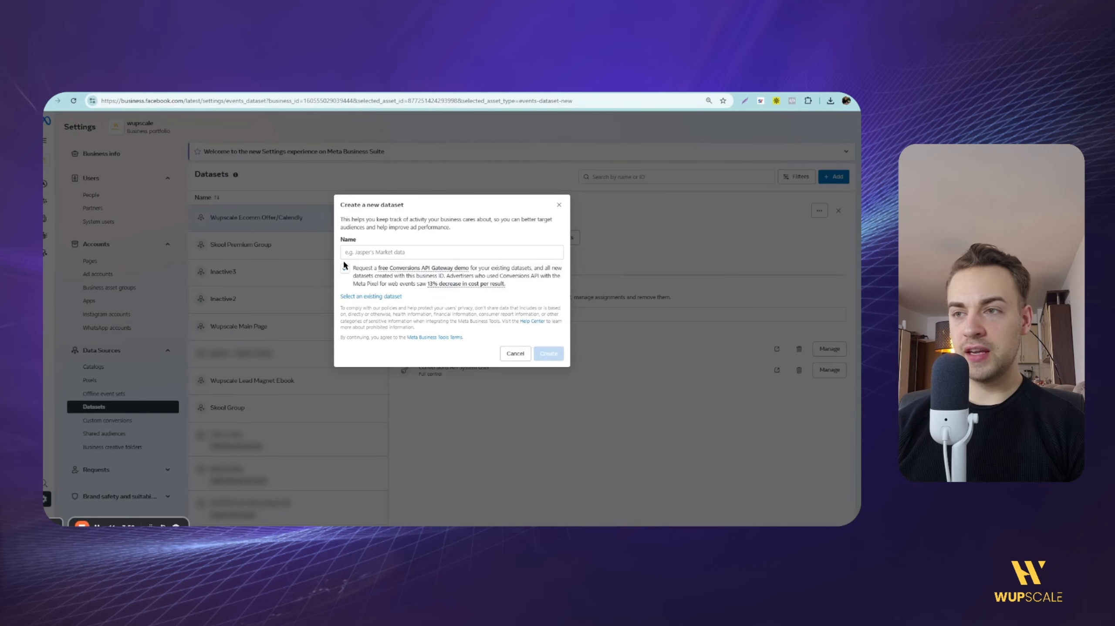
left_click(325, 282)
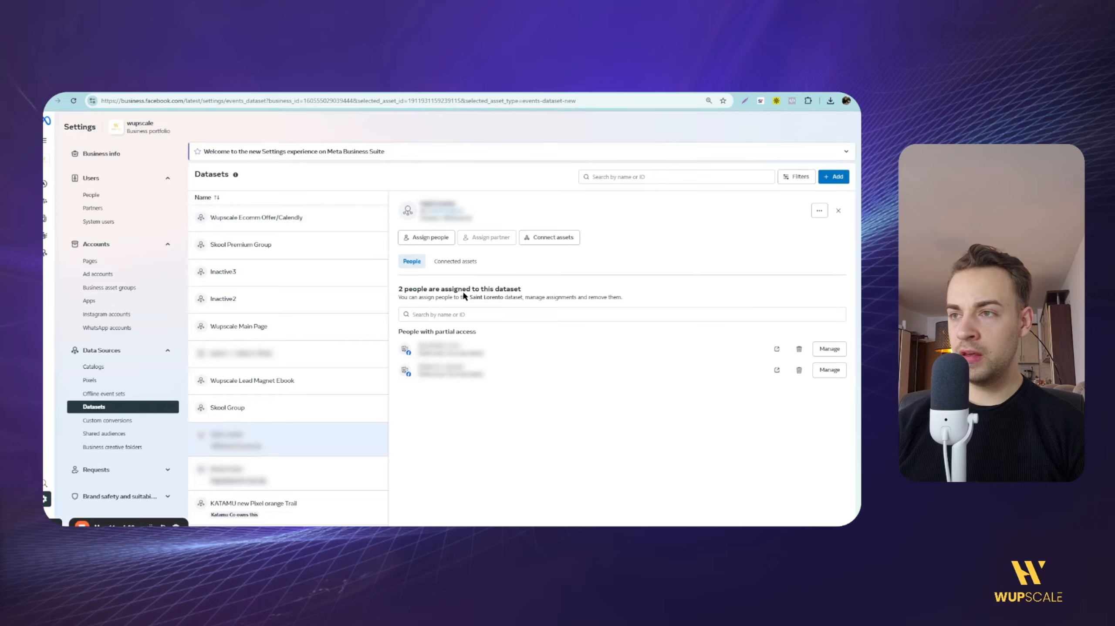
Assign the second listed person to the selected dataset with full control through the Manage events dataset permission
left_click(423, 239)
left_click(329, 283)
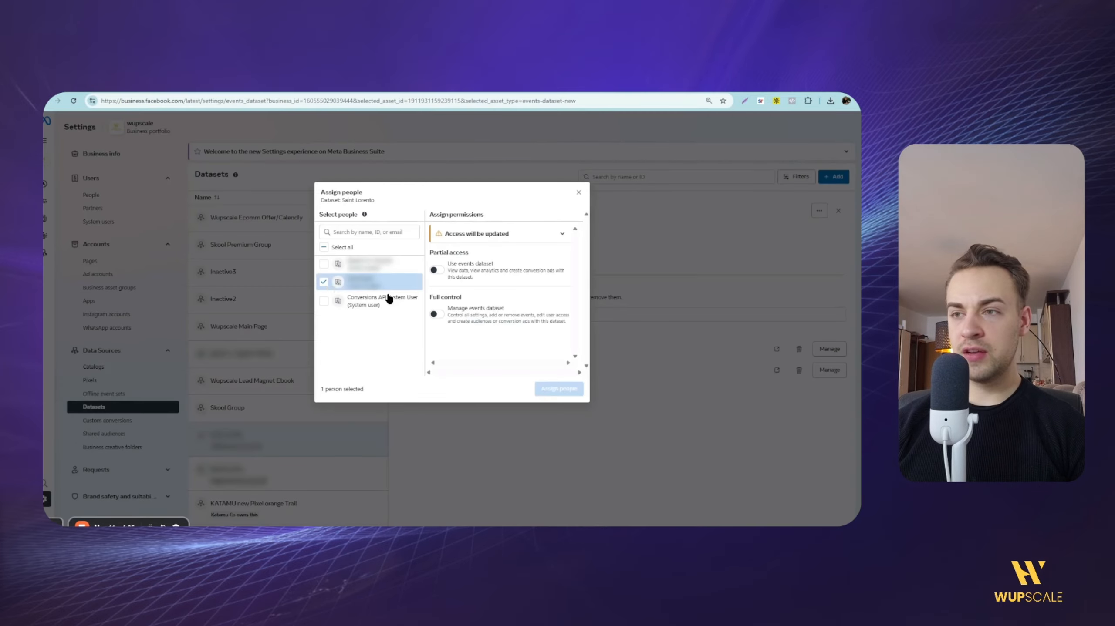
left_click(443, 317)
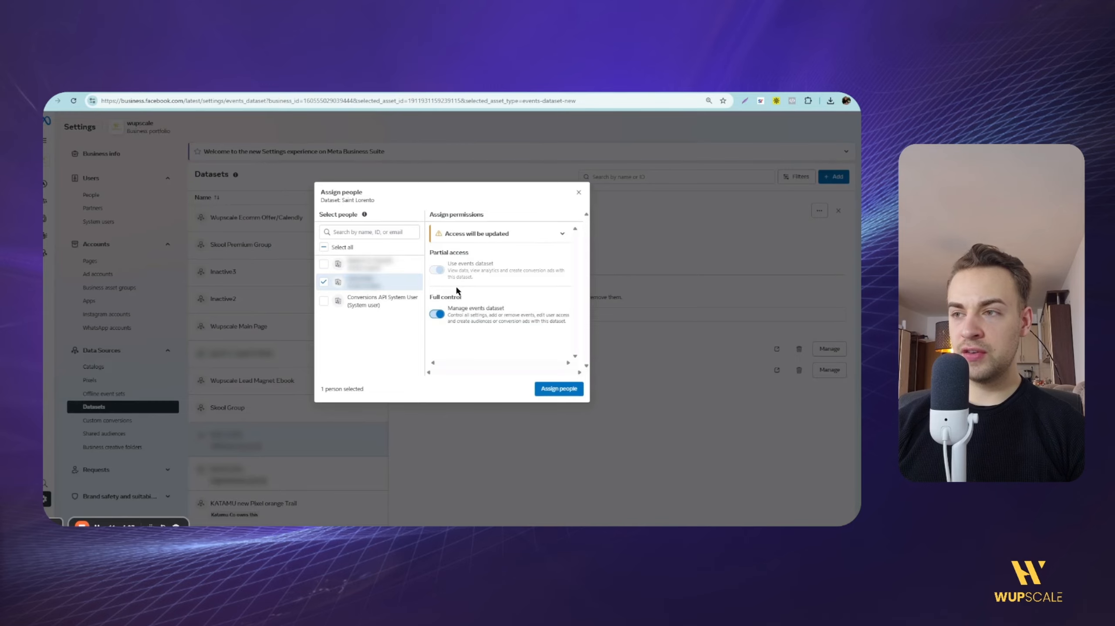
left_click(550, 389)
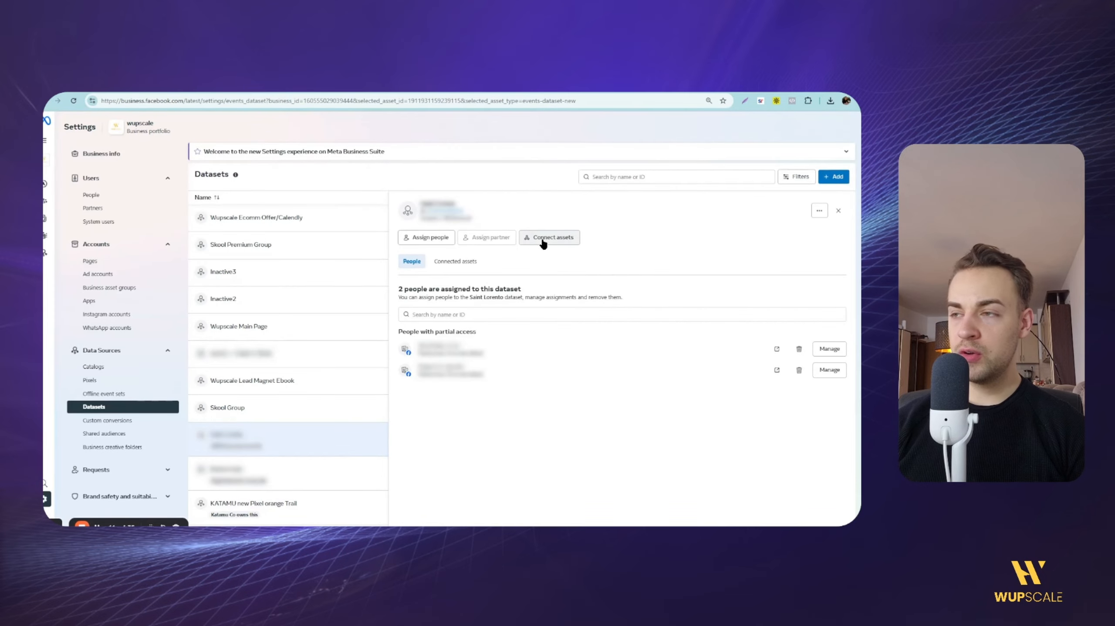
Connect the ad account Newadaccount to the selected dataset as another business asset
left_click(544, 240)
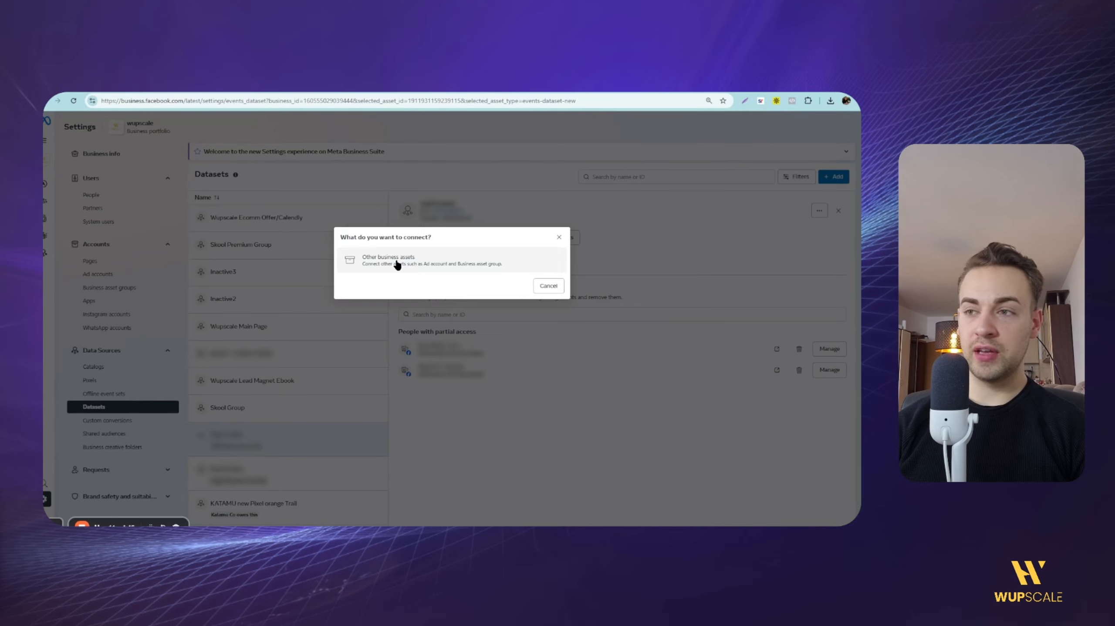
left_click(397, 263)
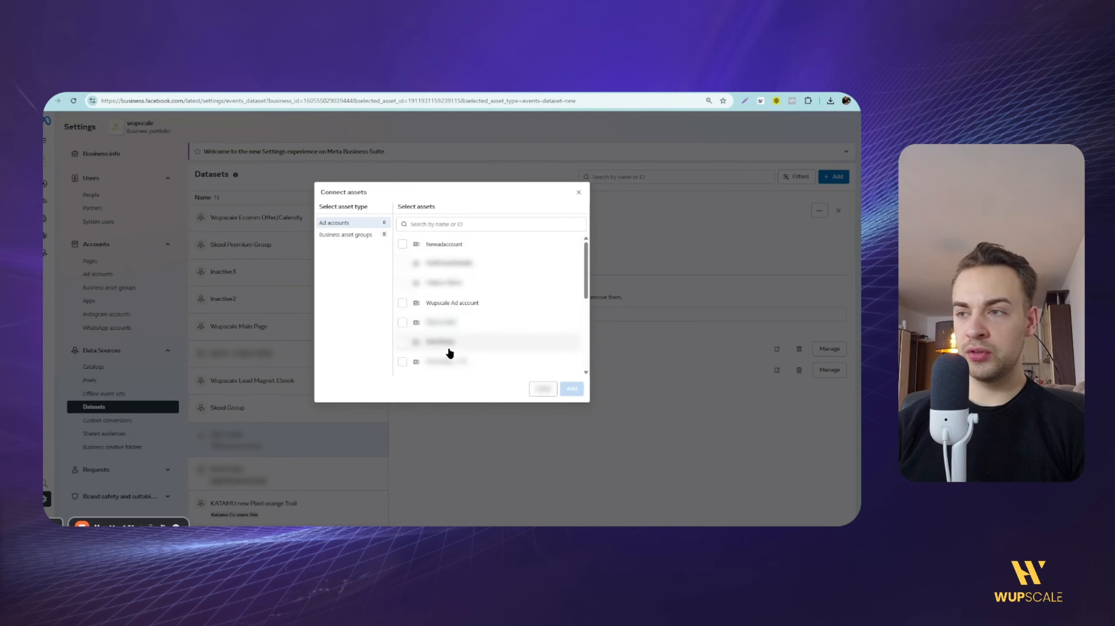
left_click(425, 245)
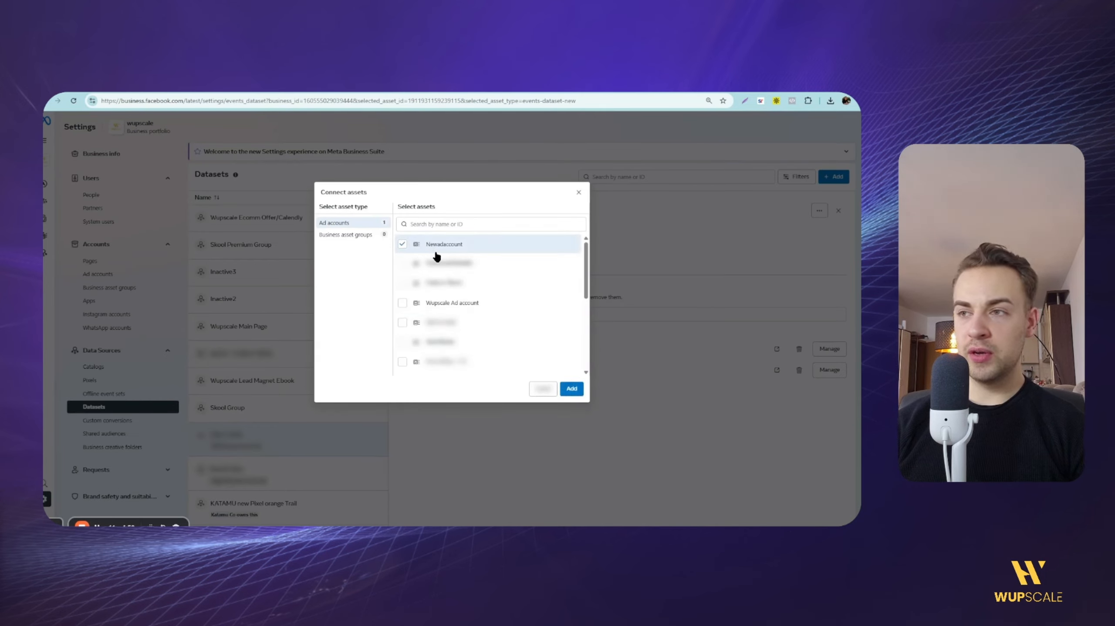
left_click(571, 392)
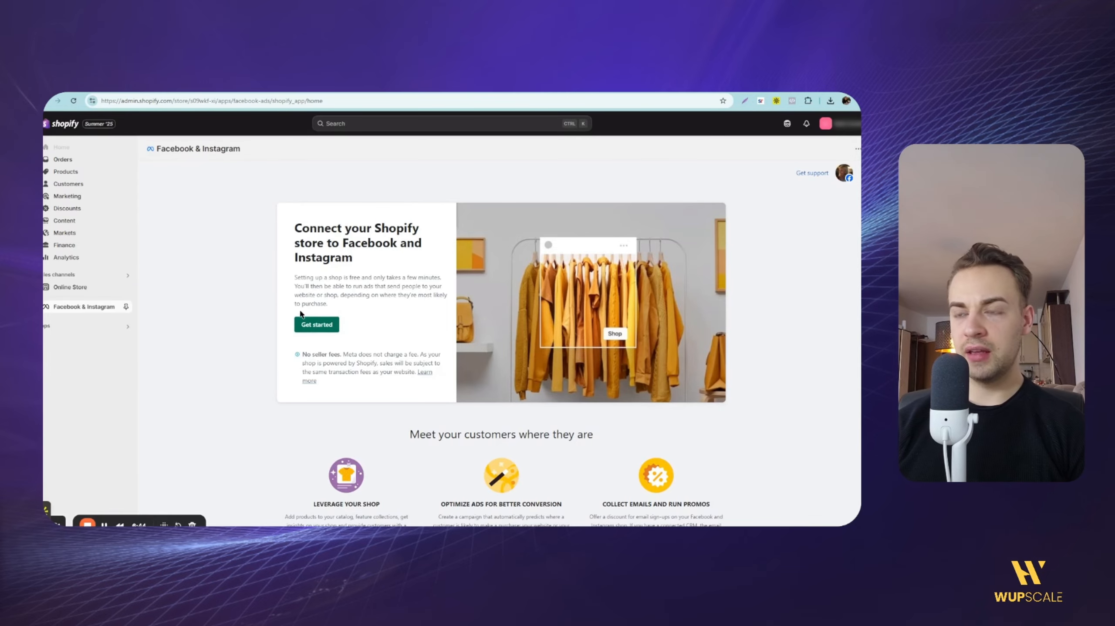
Start the Ads only setup of the Facebook & Instagram app in Shopify and connect the wupscale business portfolio
left_click_drag(298, 315, 291, 309)
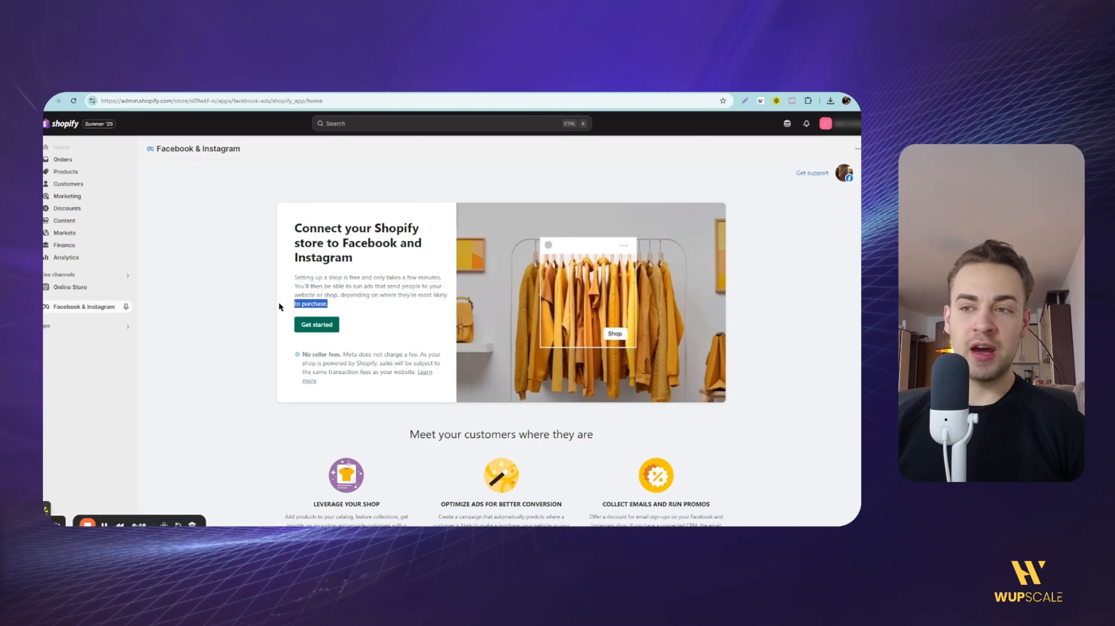
left_click(276, 307)
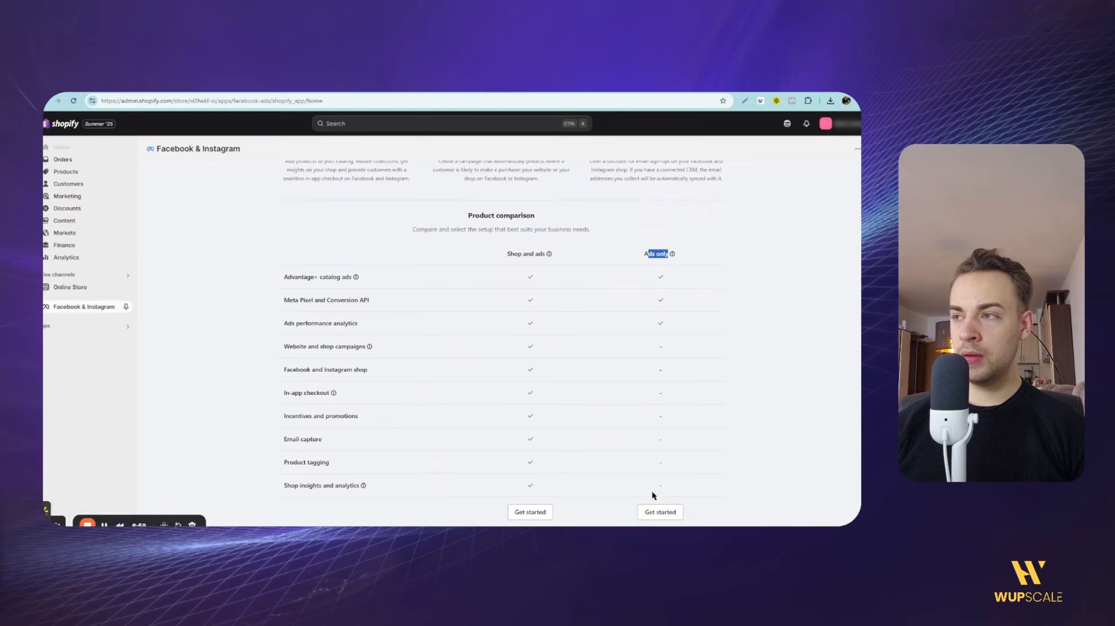
left_click(654, 511)
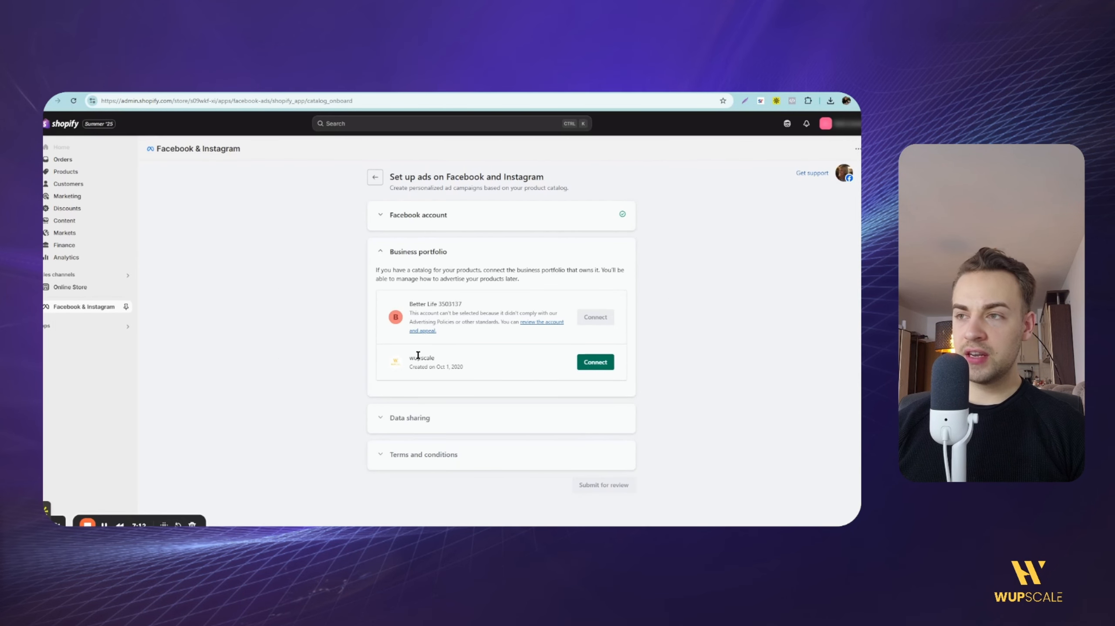
left_click(595, 362)
Enable Facebook & Instagram data sharing with the Maximum preference and review the details of the shared customer events
left_click(610, 350)
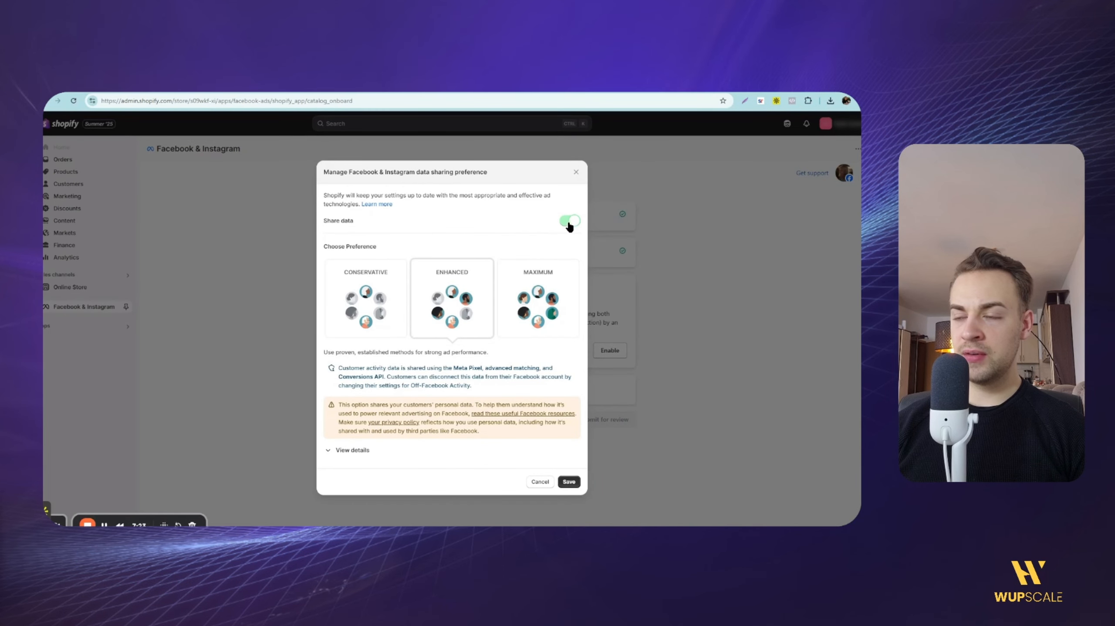
left_click(521, 305)
left_click(349, 454)
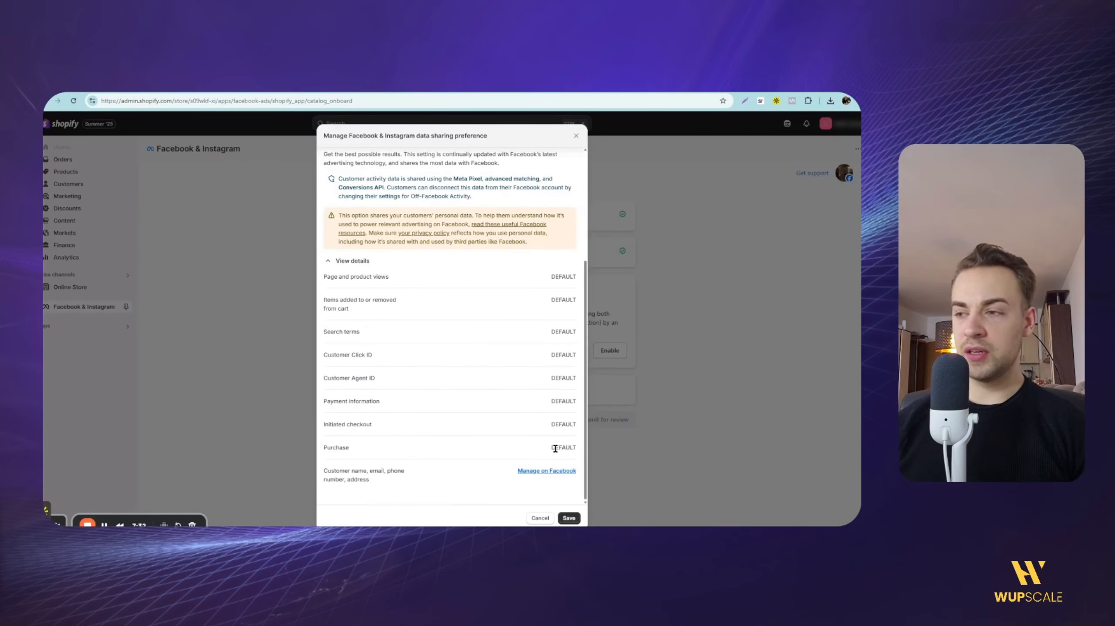
scroll(511, 327, "up", 4)
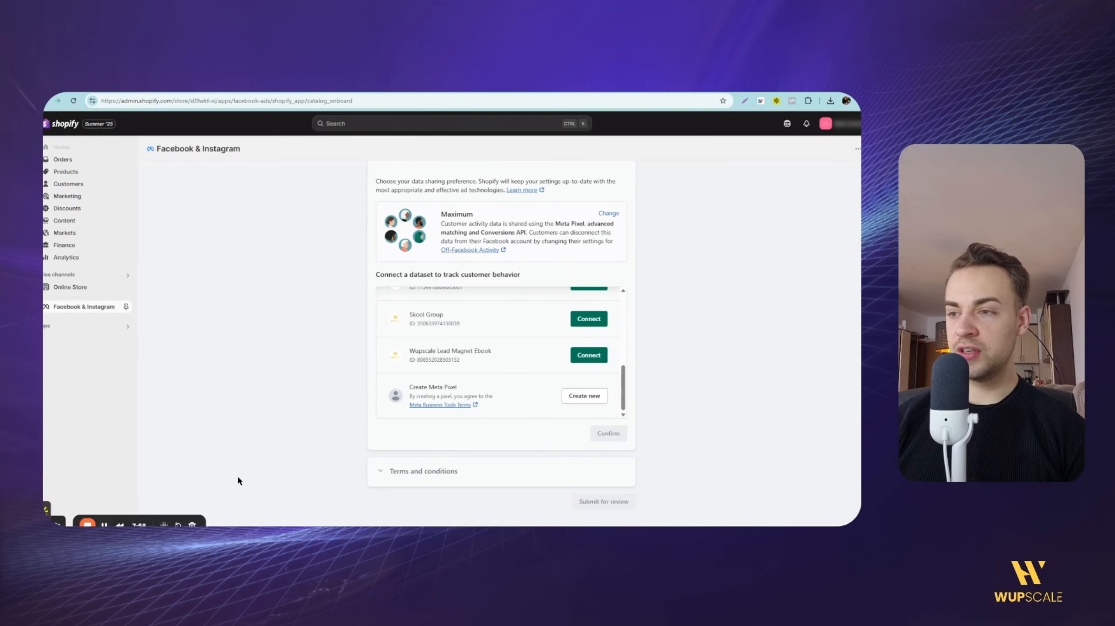
Connect the Inactive3 dataset to the store to track customer behavior
left_click(474, 391)
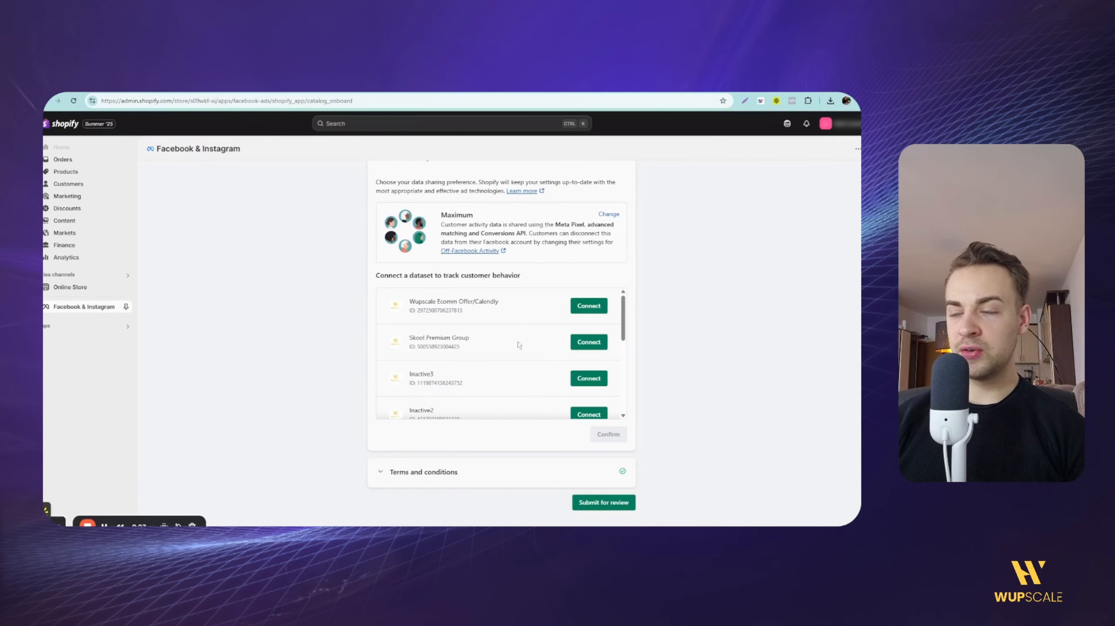
left_click(589, 378)
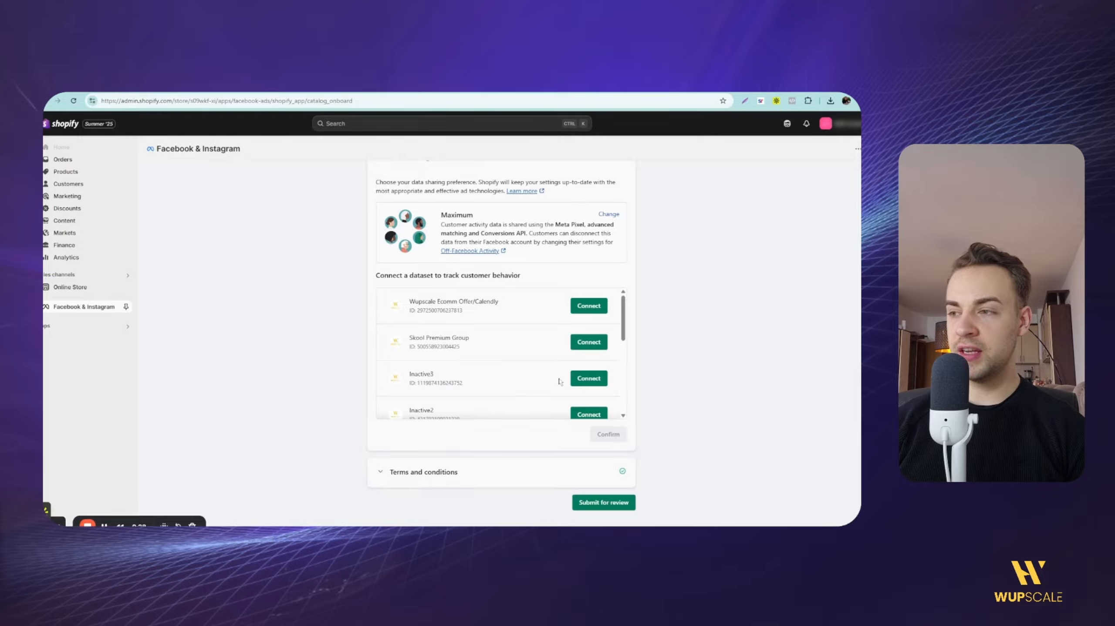
left_click(583, 378)
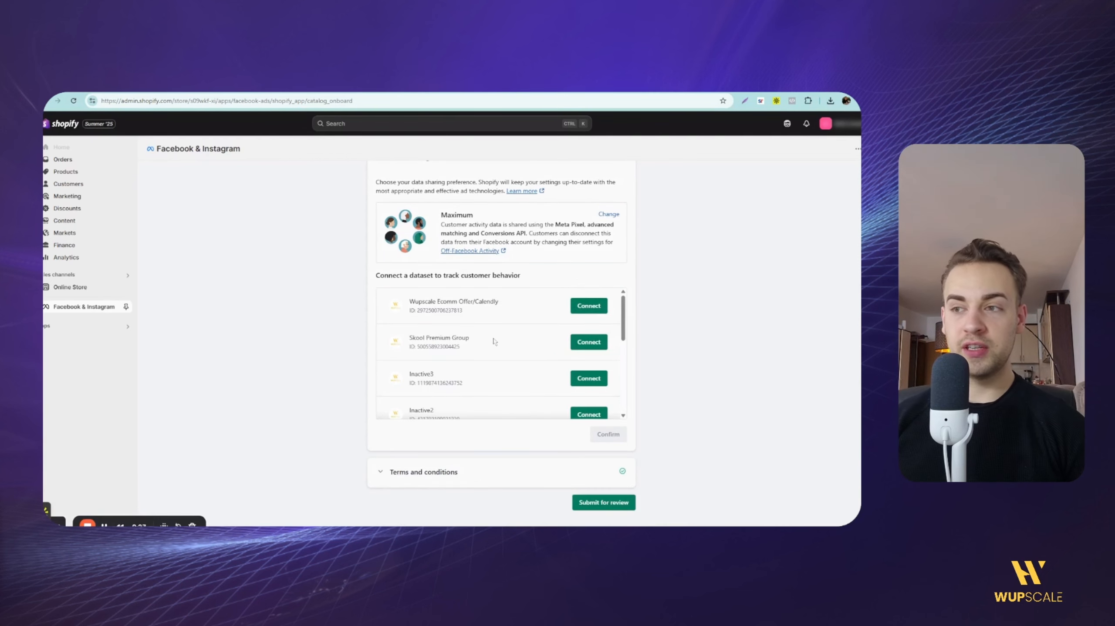
left_click(584, 379)
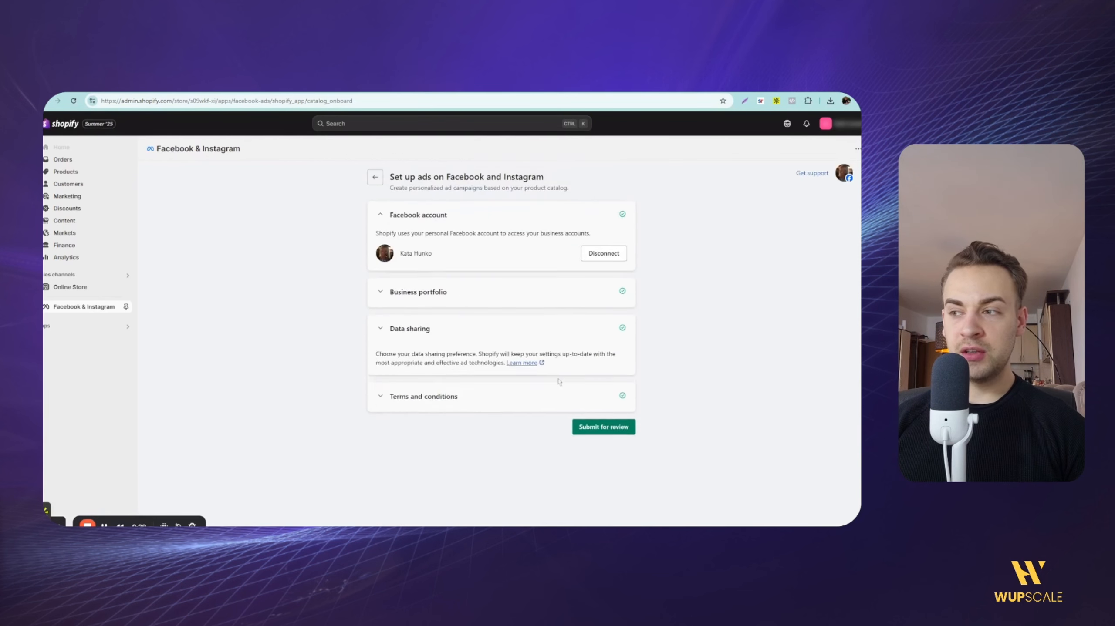